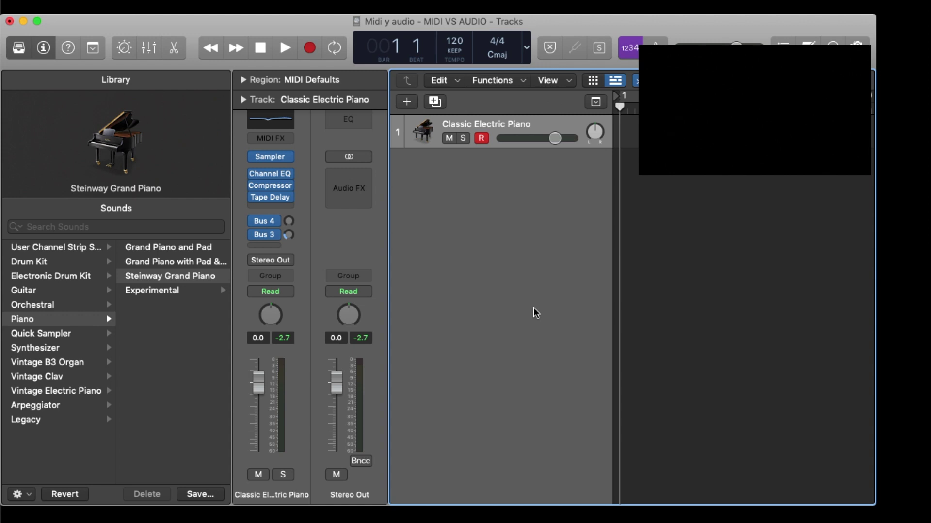
Record the Bach MIDI region on the Steinway Grand Piano track
click(311, 48)
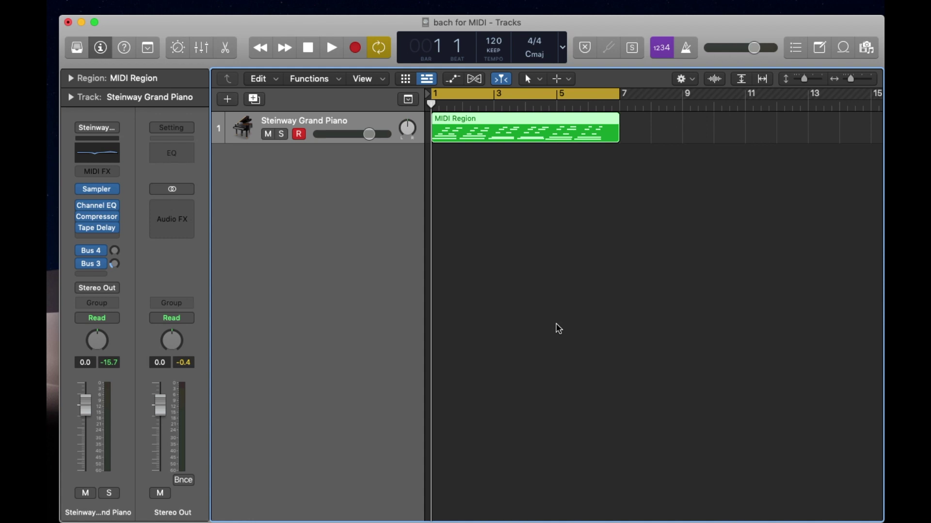
Open the region in the Piano Roll, audition the low note, a shorter note and C4, then deselect
double_click(528, 138)
scroll(593, 408, down, 2)
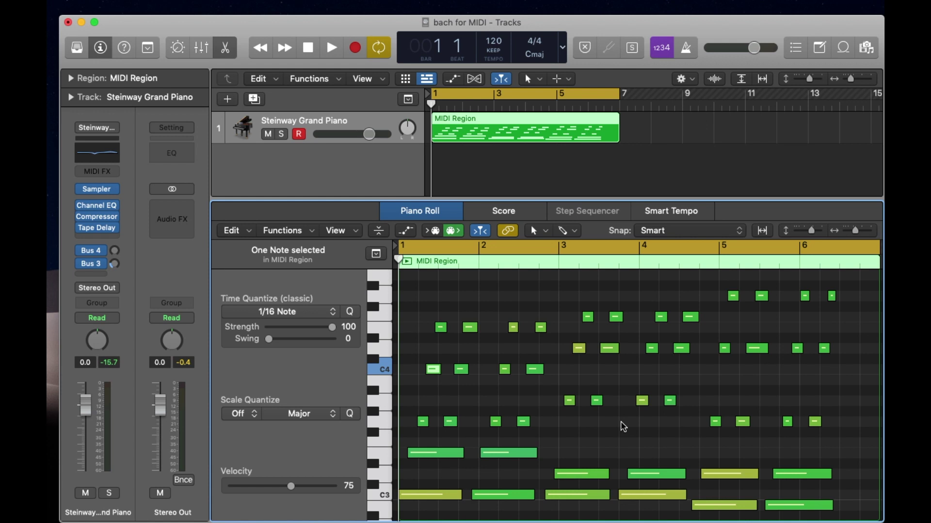
click(439, 456)
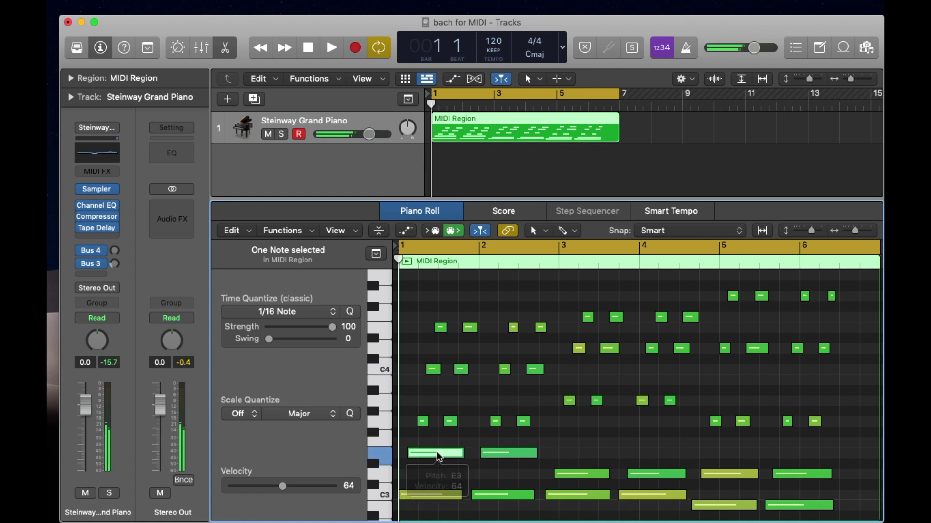
click(423, 423)
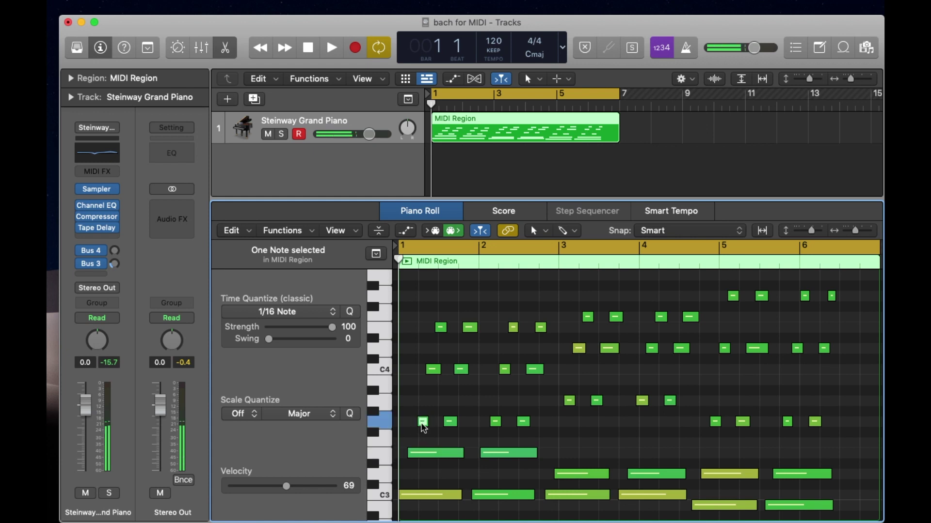
click(433, 370)
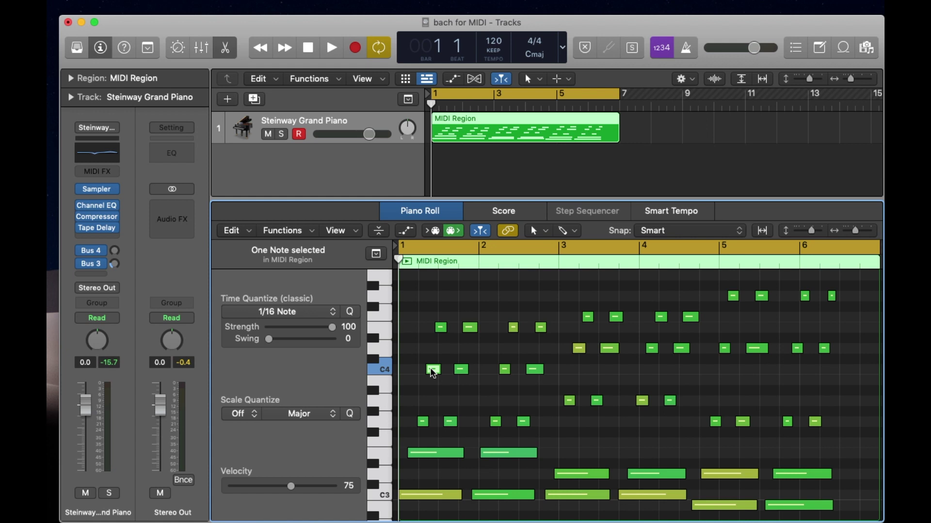
click(676, 299)
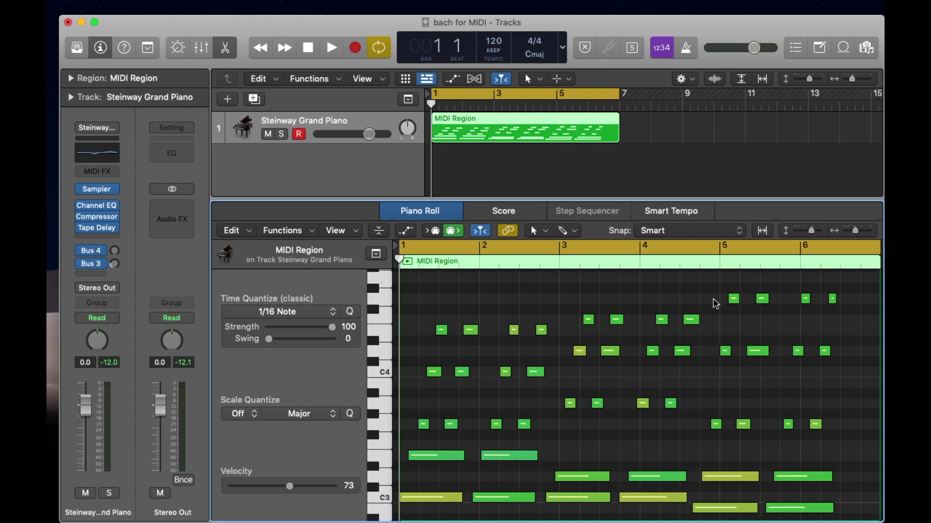
Select the four top notes in bars 5–6, play them, drag them down to F4, and replay
click(720, 305)
click(807, 300)
drag(847, 302, 713, 306)
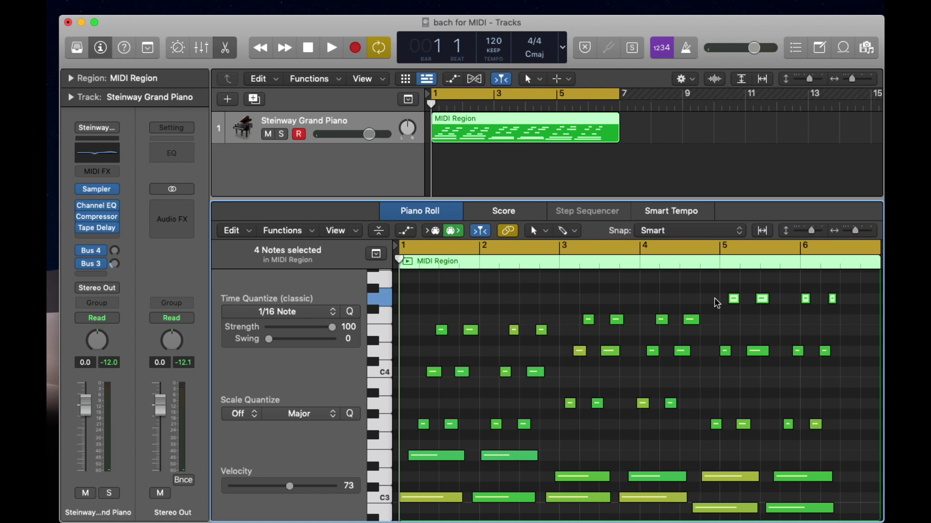
key(space)
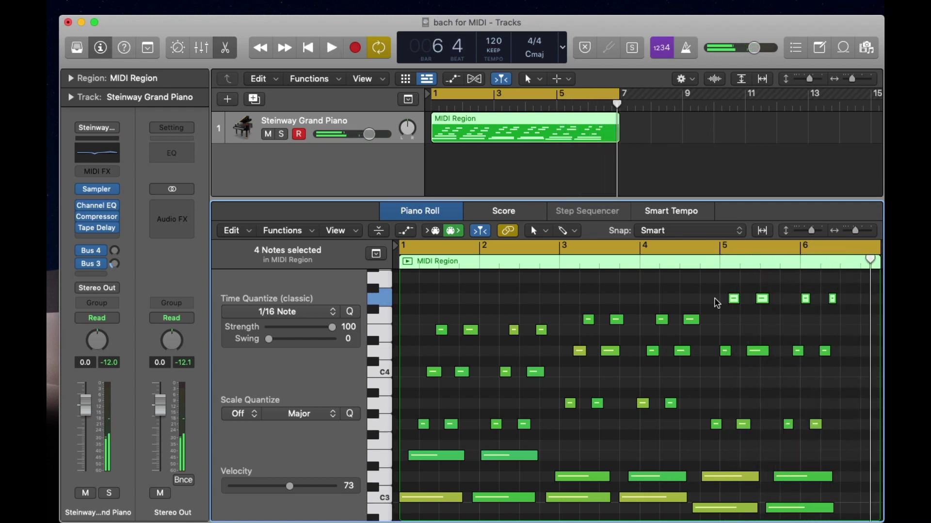
key(space)
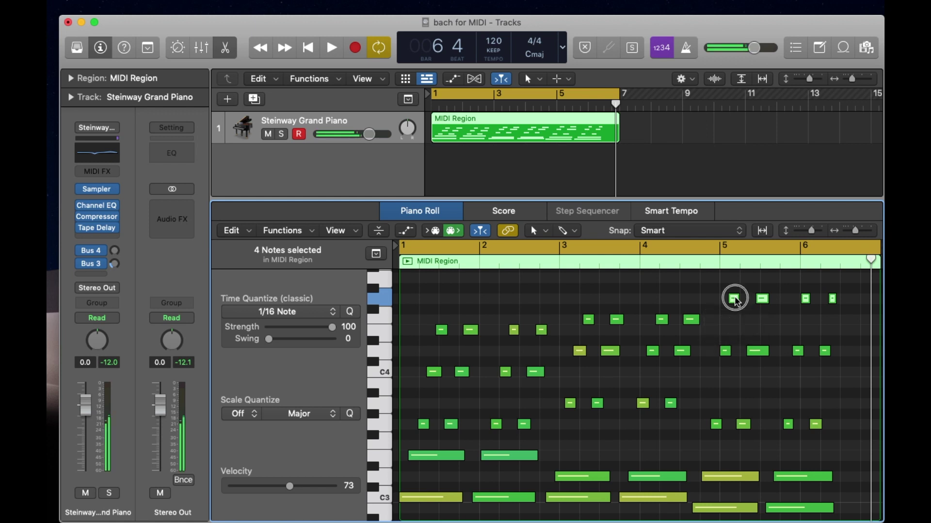
drag(735, 300, 737, 321)
mouse_move(734, 320)
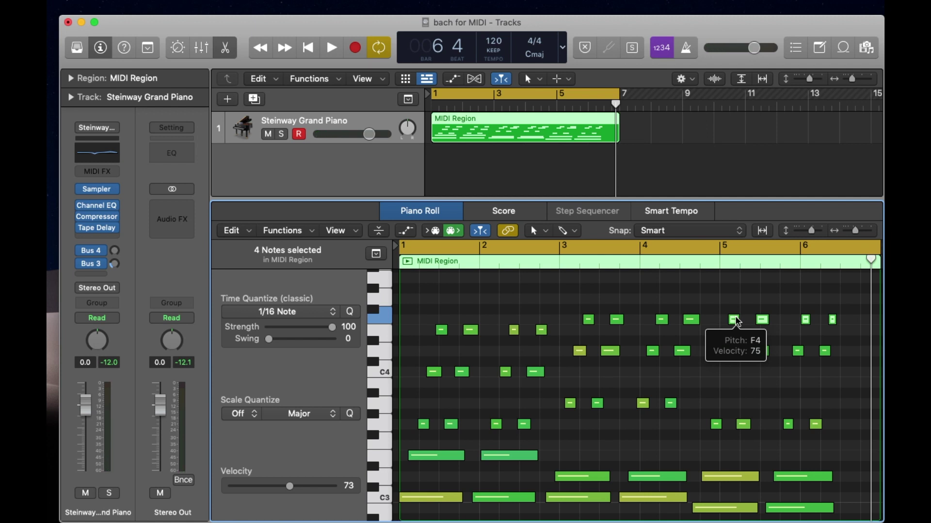
key(space)
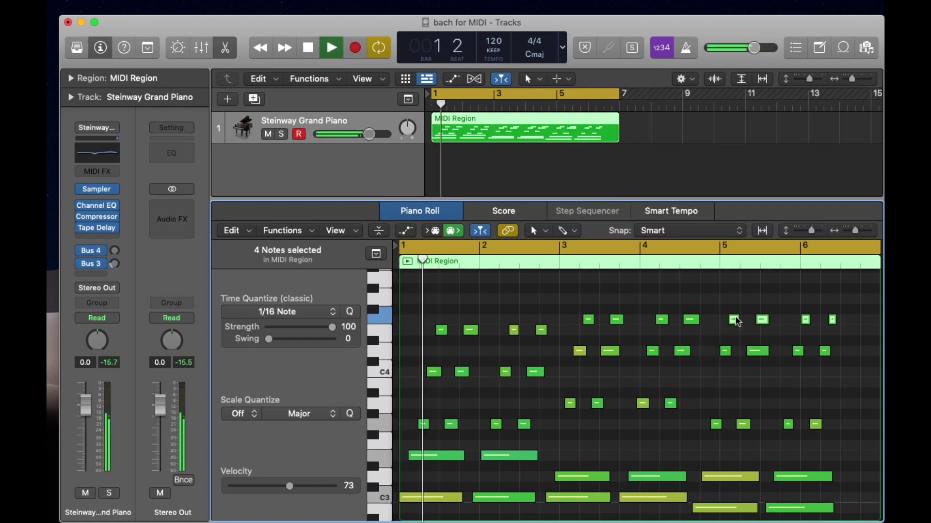
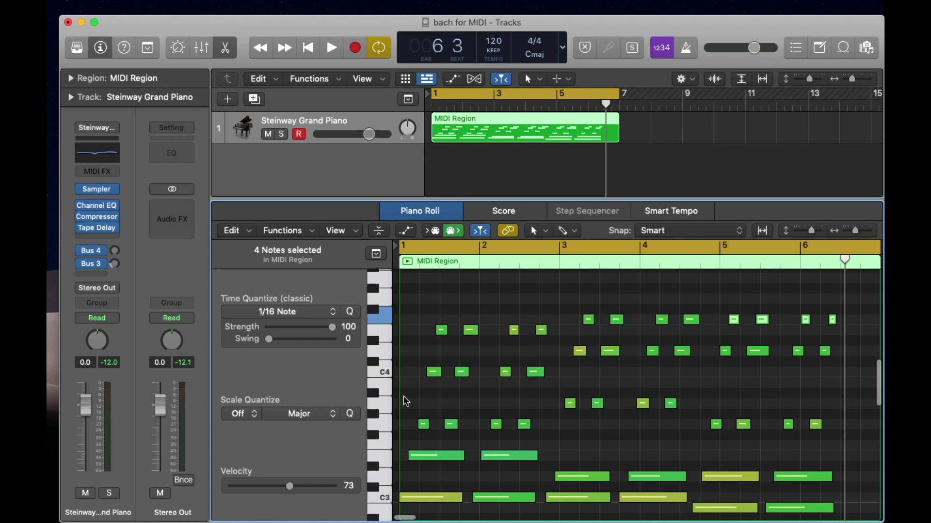
scroll(405, 401, down, 3)
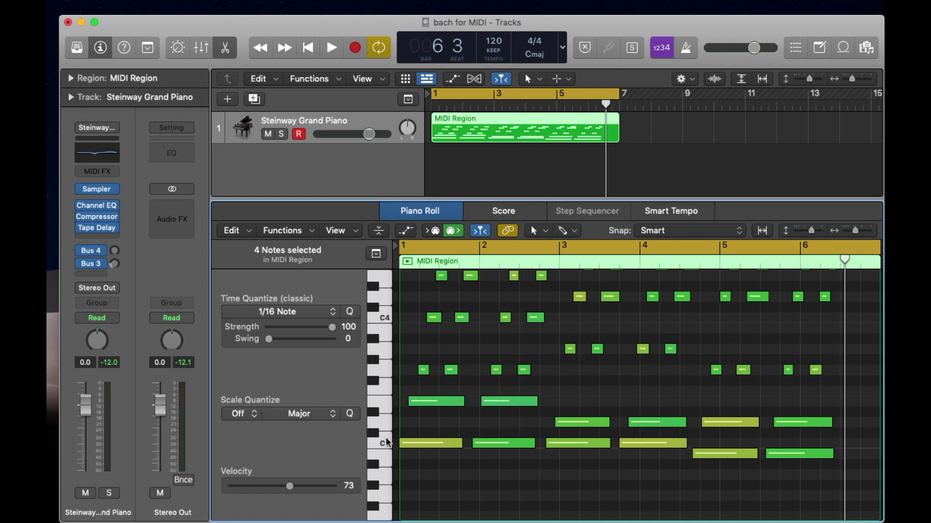
Raise all 48 notes a semitone to F minor and play the region back
key(super+a)
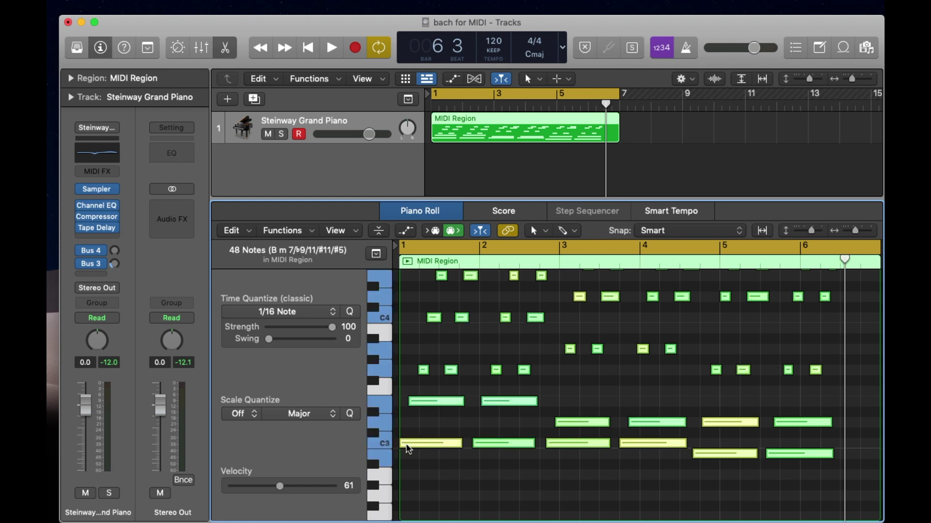
mouse_move(408, 449)
mouse_down()
mouse_move(409, 402)
mouse_move(396, 391)
mouse_up()
key(Return)
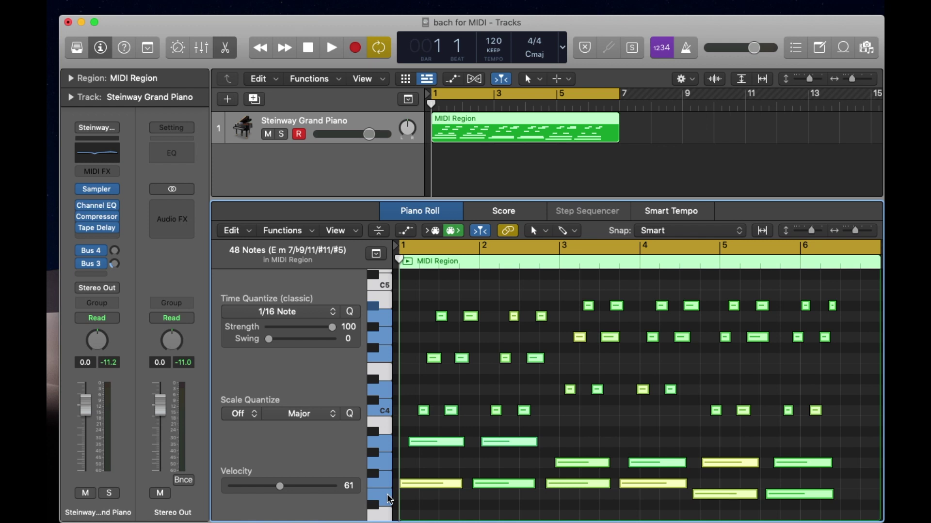
key(space)
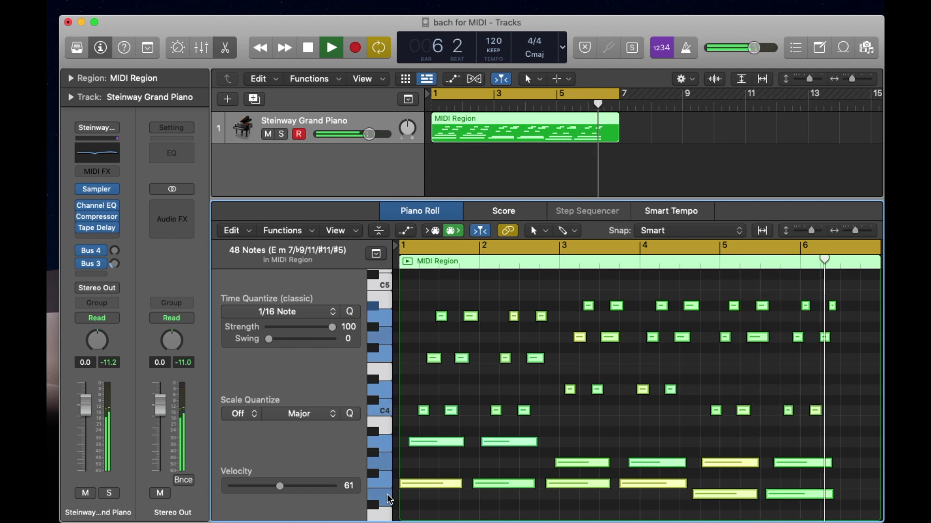
key(space)
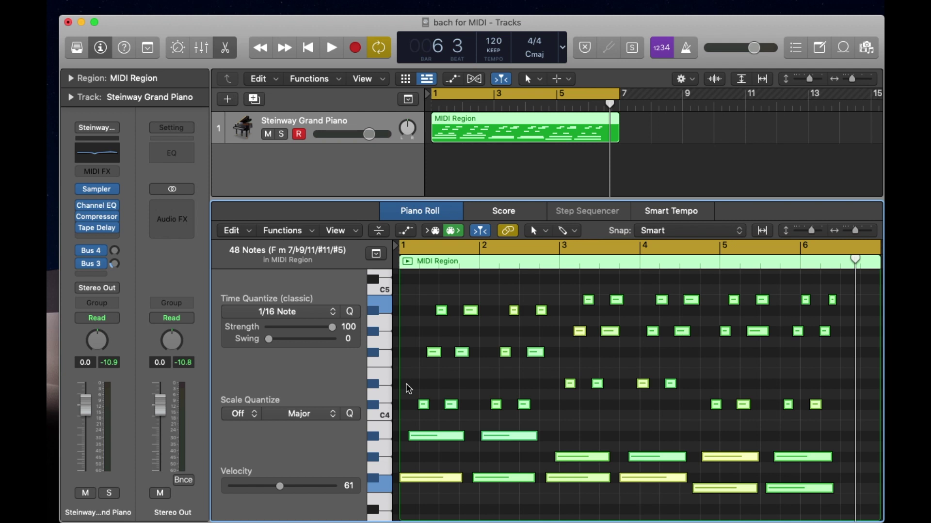
scroll(408, 389, down, 5)
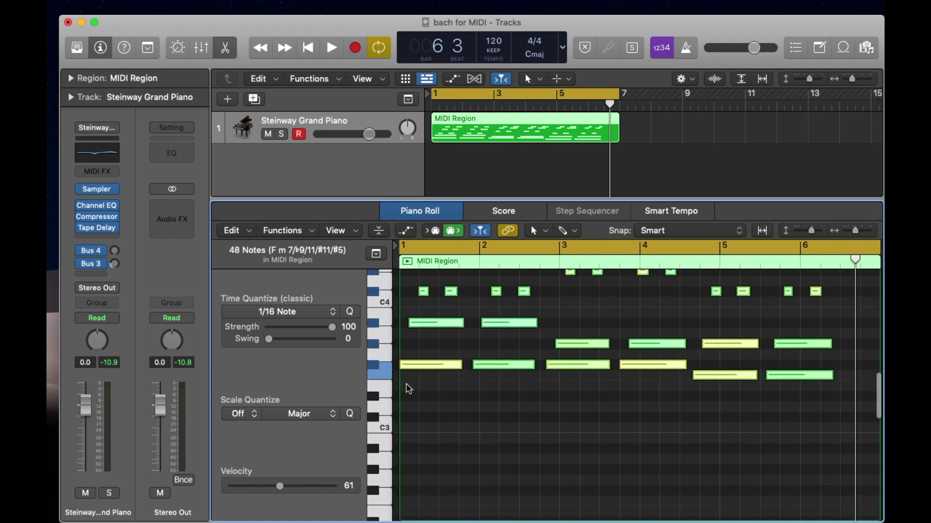
Transpose all notes down to a lower key and replay through bar 6
click(416, 361)
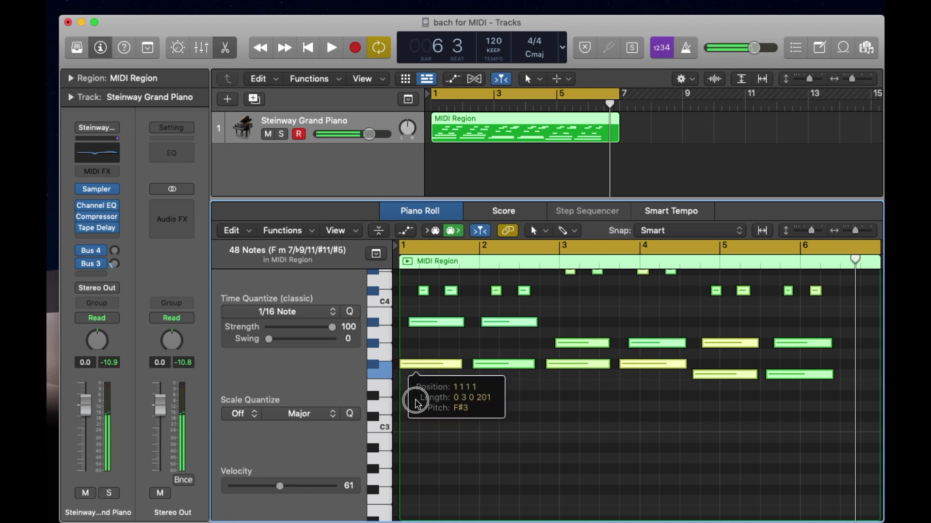
key(space)
scroll(454, 377, up, 5)
scroll(455, 377, up, 2)
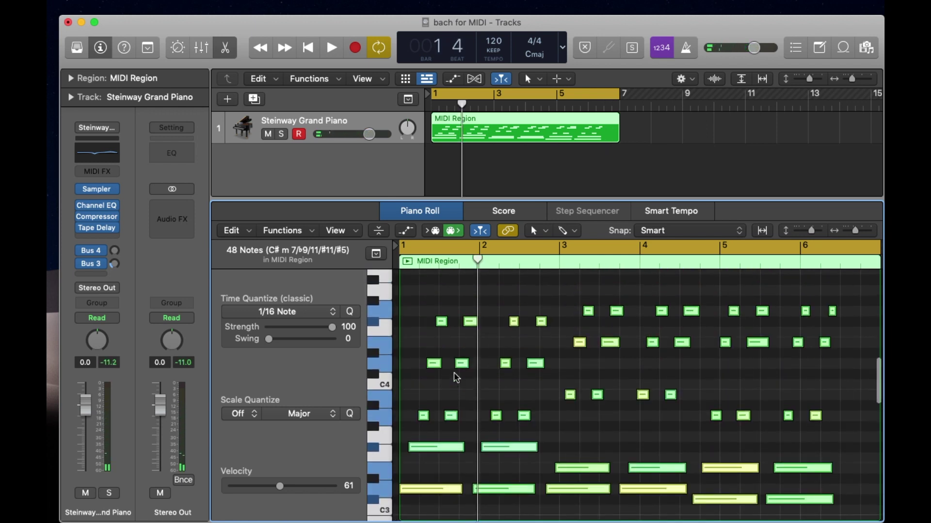
key(space)
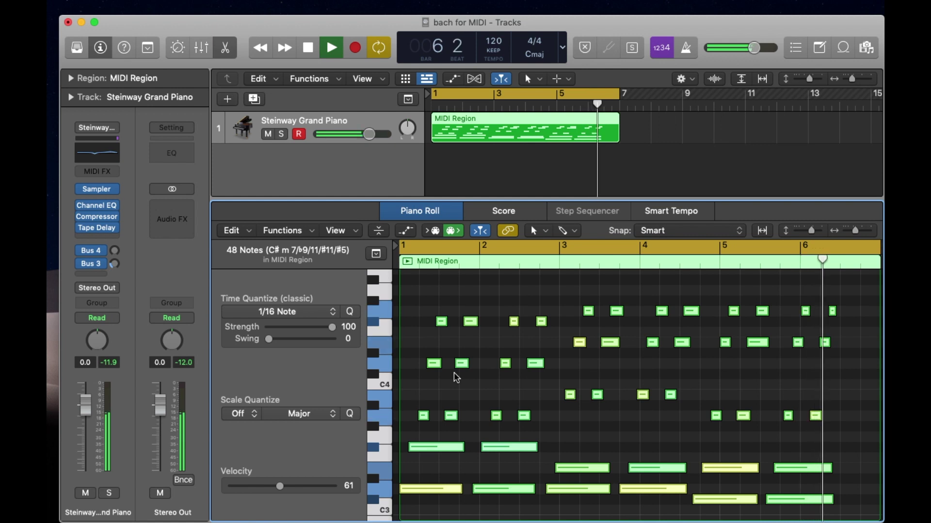
scroll(454, 377, down, 1)
key(space)
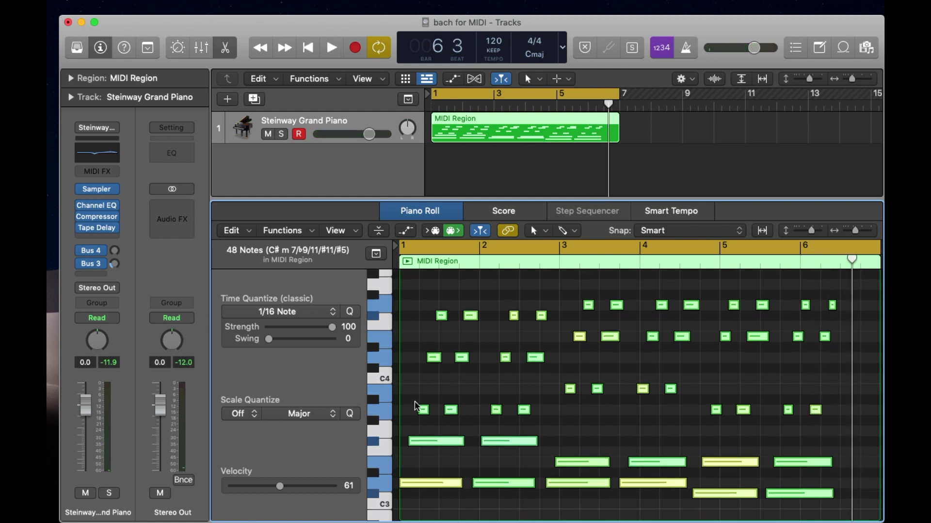
scroll(451, 409, down, 3)
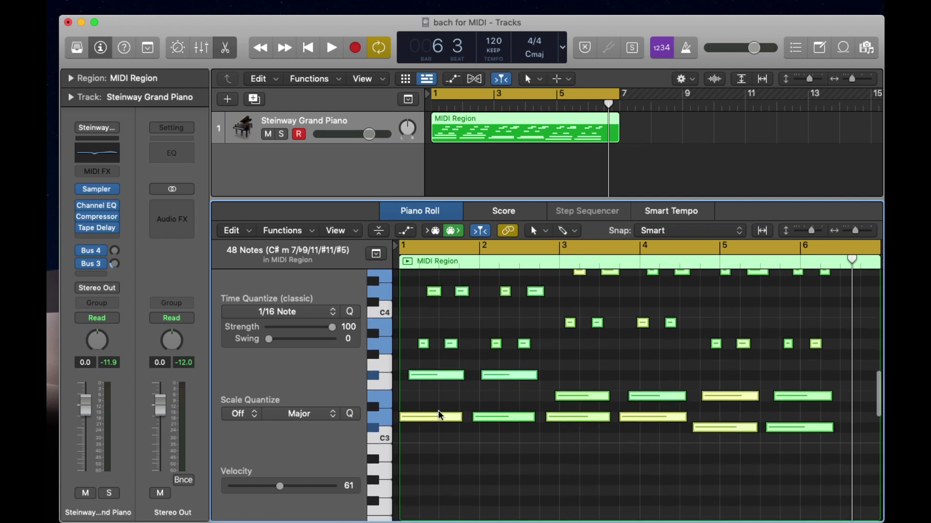
Drag all notes down one semitone back to B minor, then deselect them
drag(429, 419, 431, 440)
mouse_move(431, 438)
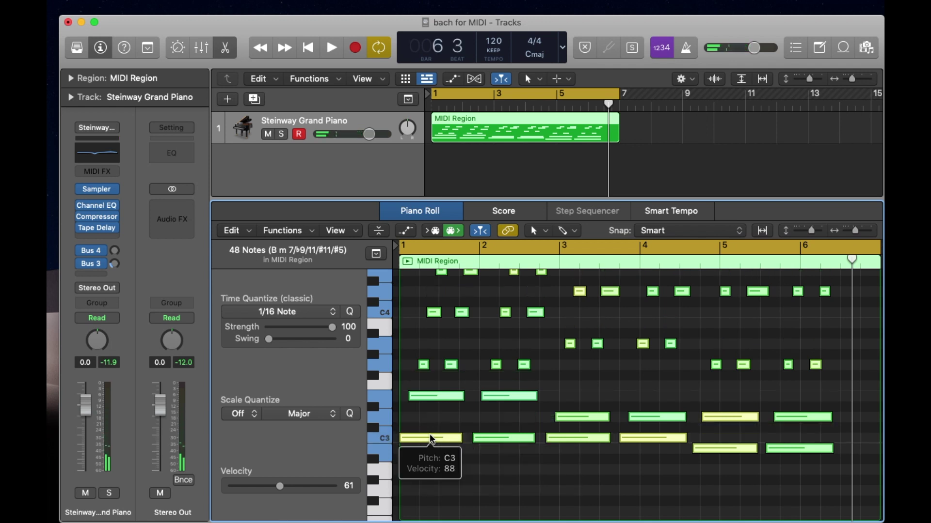
click(442, 425)
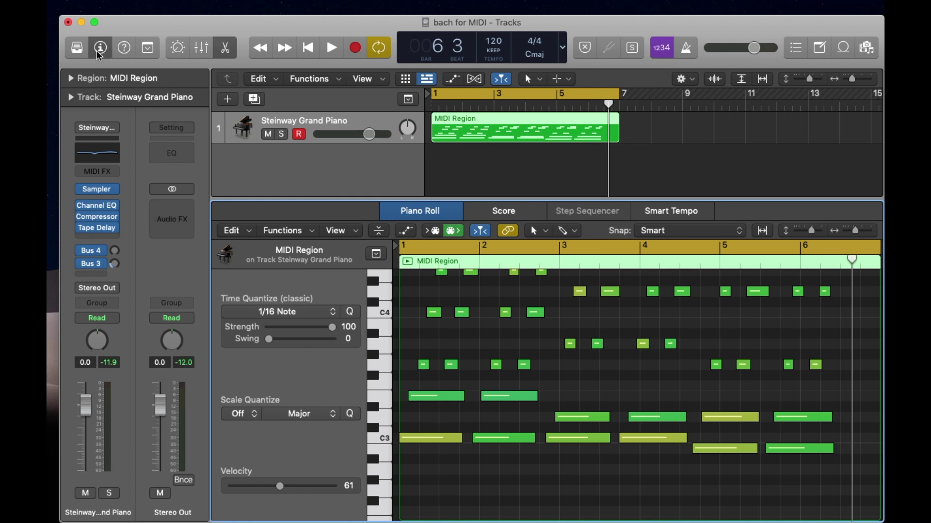
Load the Guitar > Steel String Acoustic sound and audition the B minor region
click(77, 48)
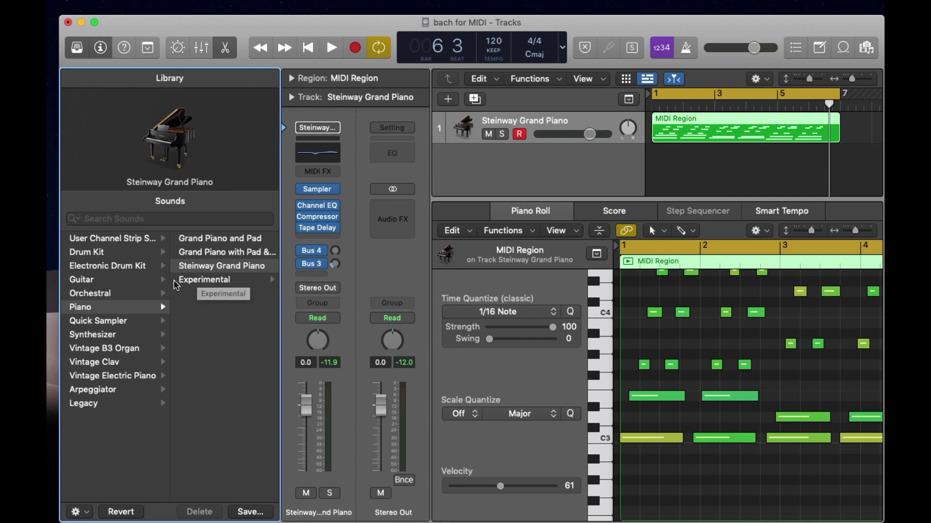
click(102, 283)
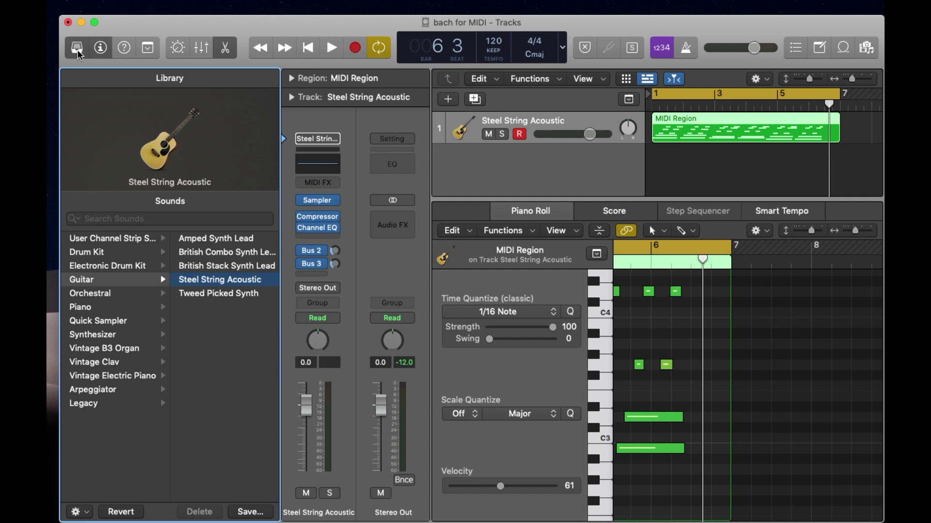
click(77, 47)
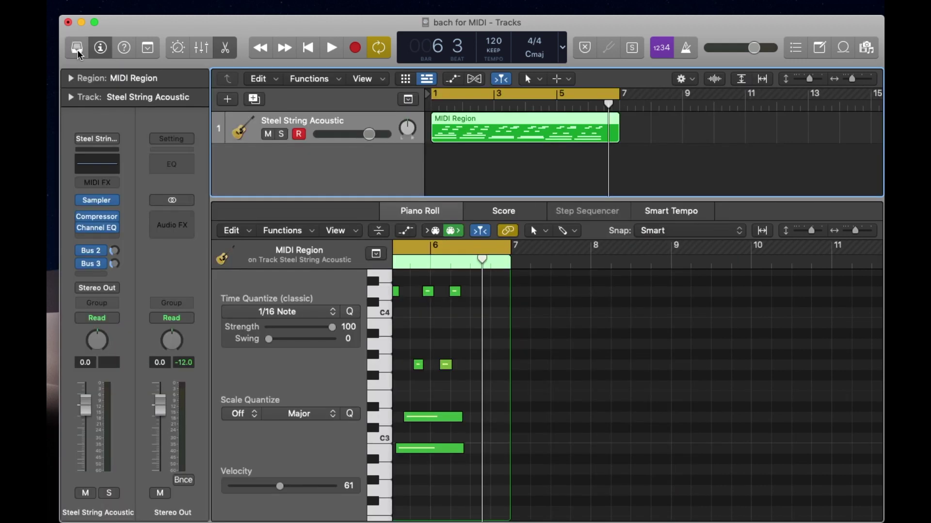
key(space)
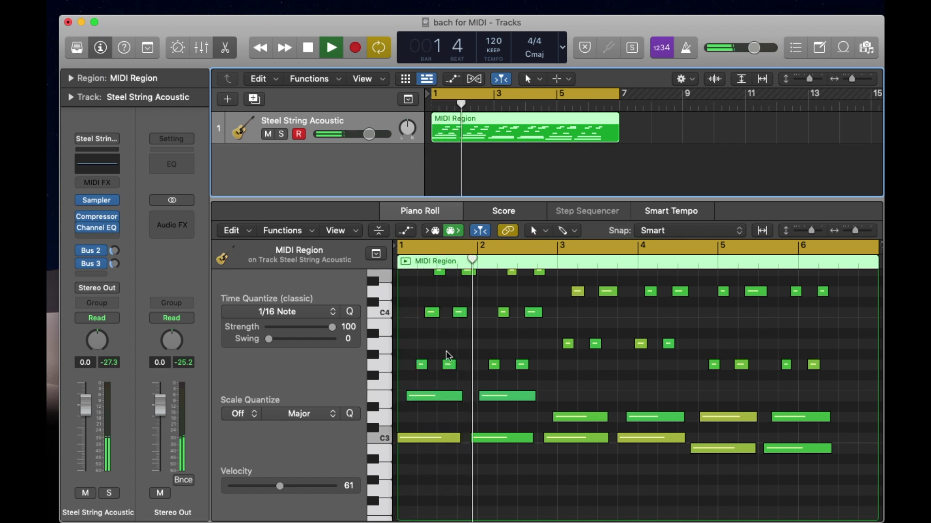
scroll(447, 354, up, 2)
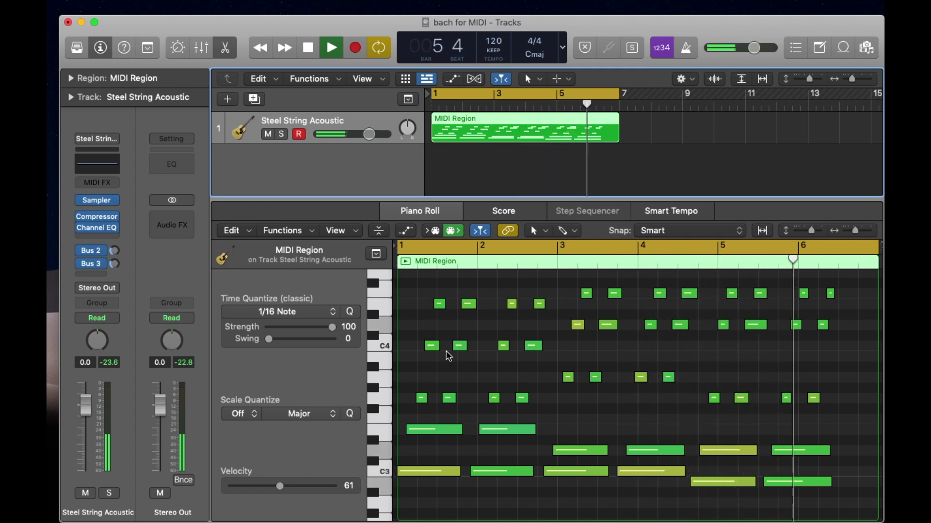
key(space)
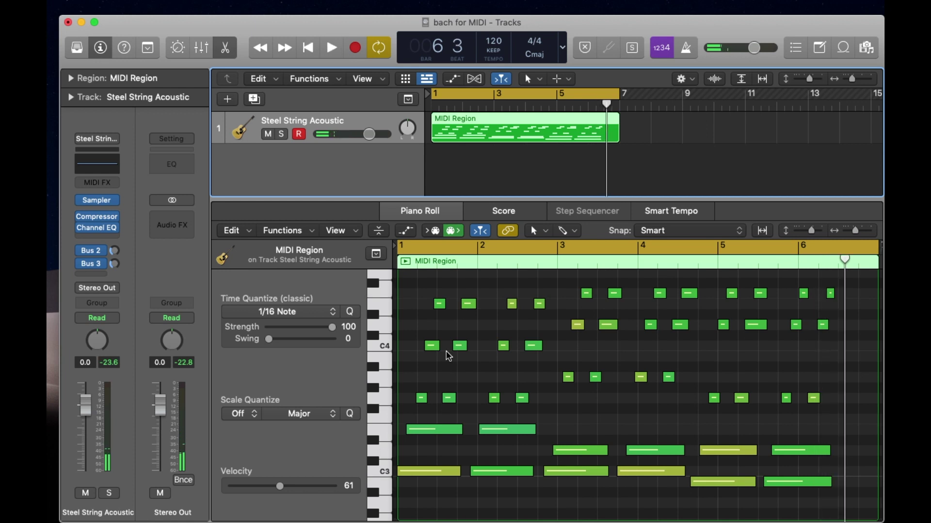
Load the Synthesizer > Arrangement FX > Endless Riser preset onto the track
click(77, 48)
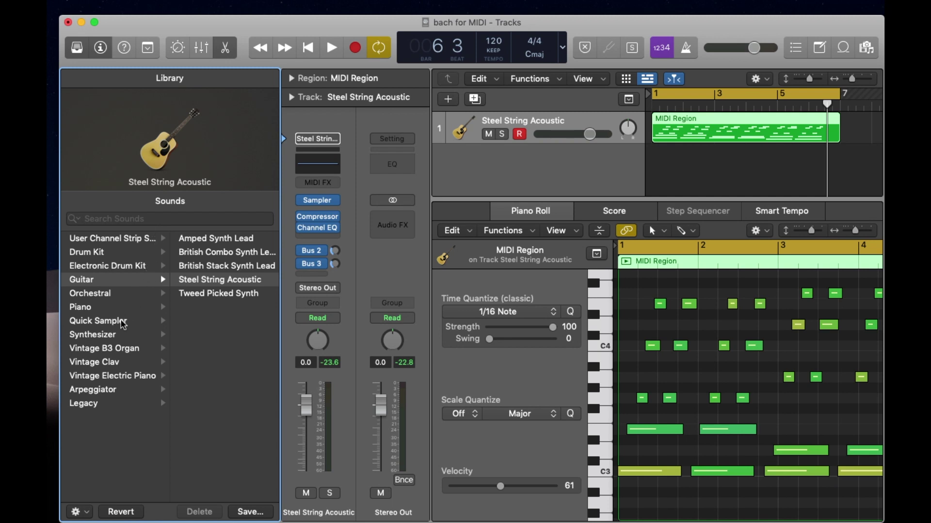
click(114, 336)
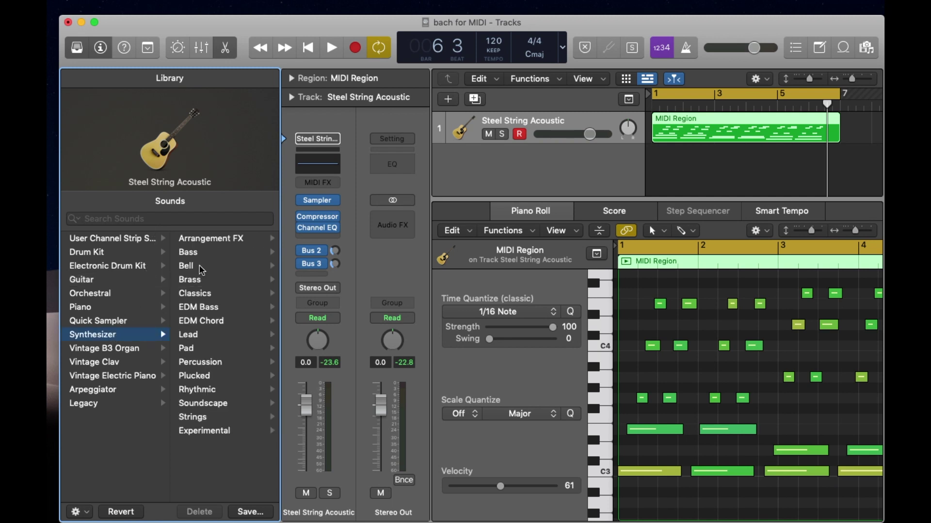
click(222, 240)
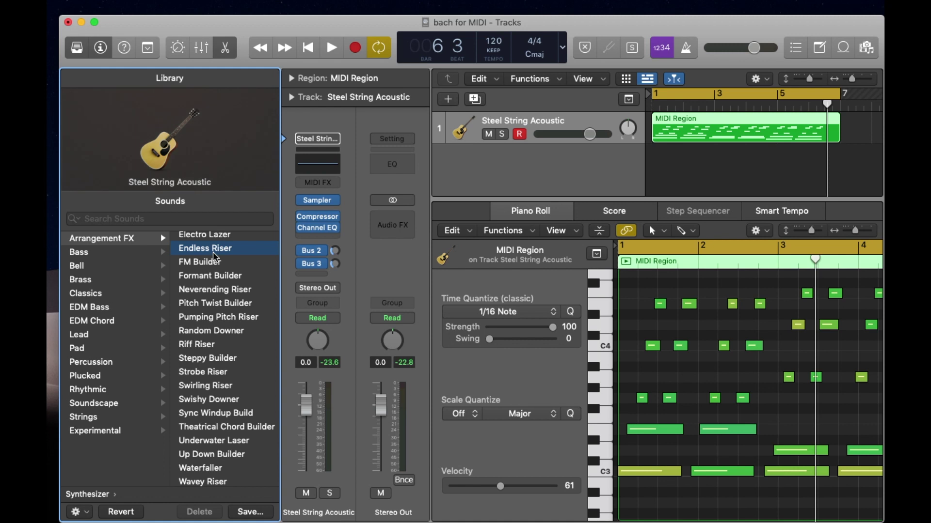
click(75, 48)
Play the region from the start with the Endless Riser sound, then stop
key(Return)
key(space)
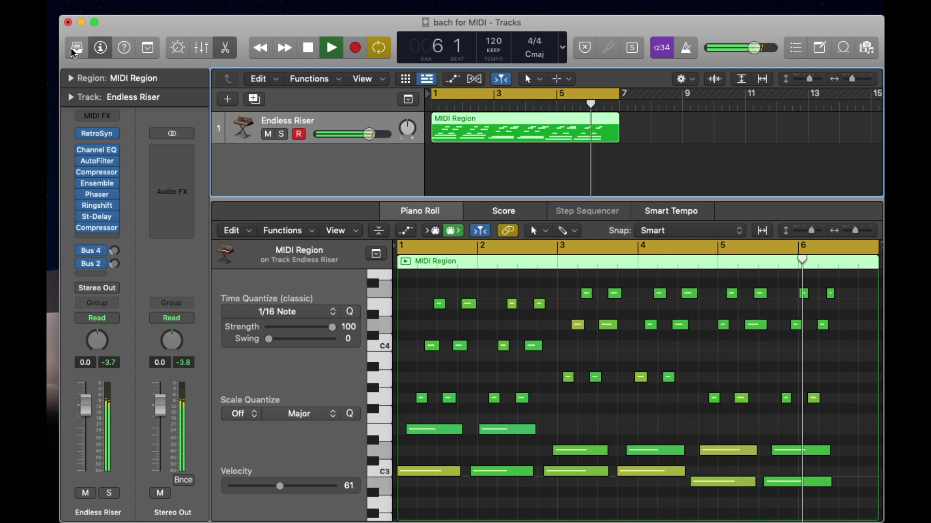
key(space)
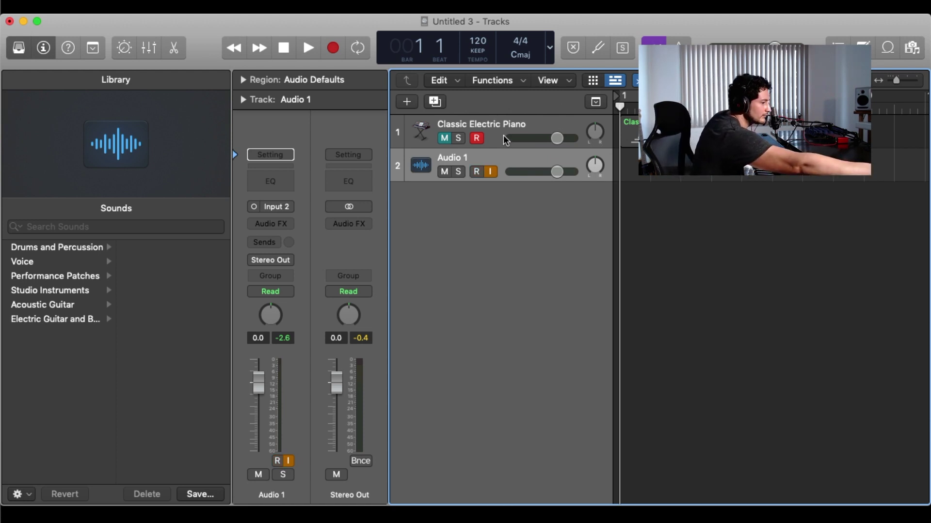
Start recording a take on the armed Audio 1 track with R
key(r)
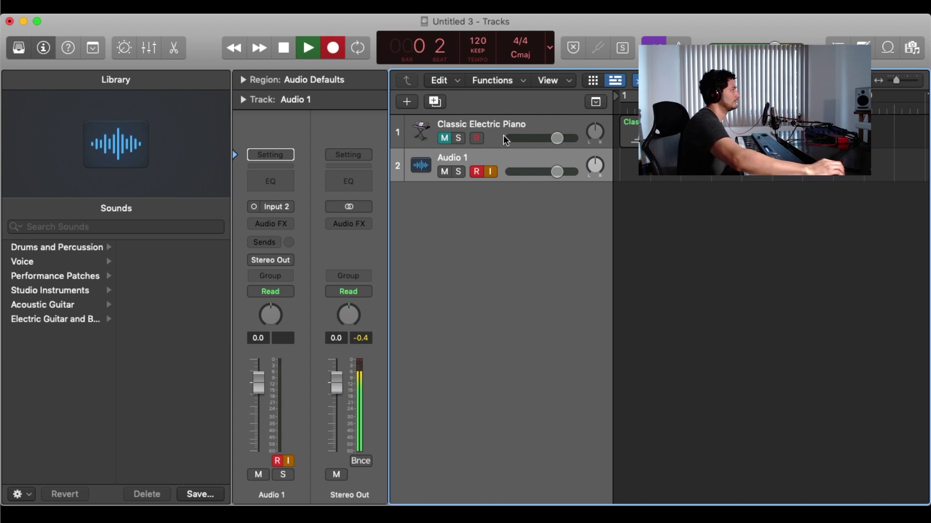